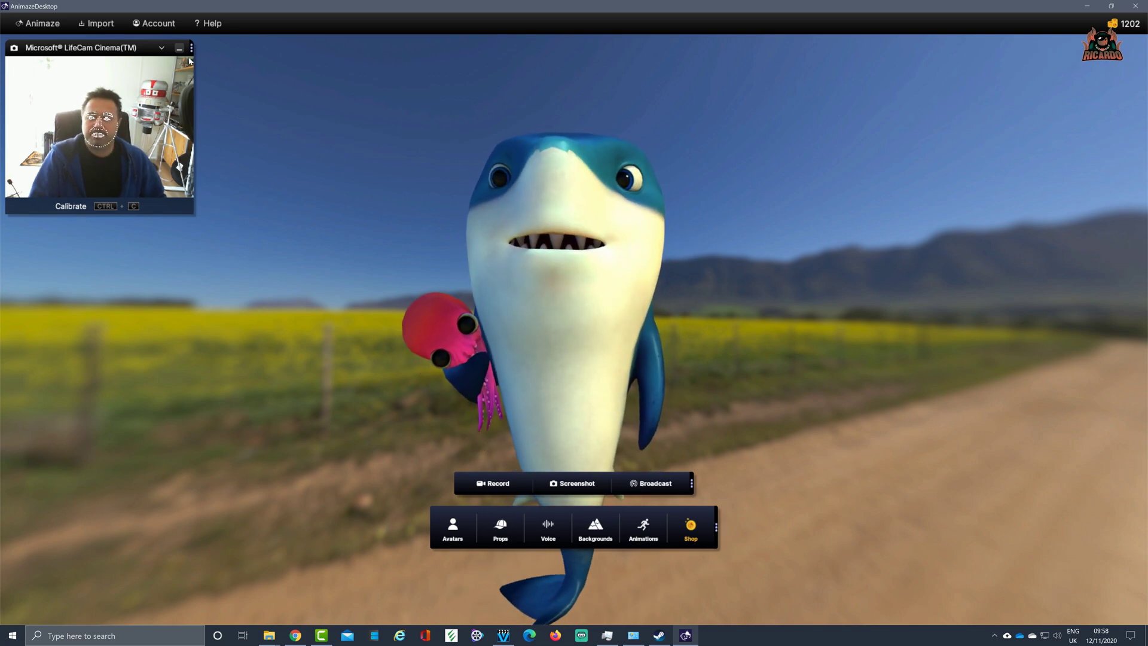
- Ctrl-drag the shark avatar to the right side of the Flower Road scene
{"action": "mouse_move", "coordinate": [584, 347]}
{"action": "left_mouse_down"}
{"action": "mouse_move", "coordinate": [975, 345]}
{"action": "mouse_move", "coordinate": [251, 344]}
{"action": "mouse_move", "coordinate": [748, 353]}
{"action": "left_mouse_up"}
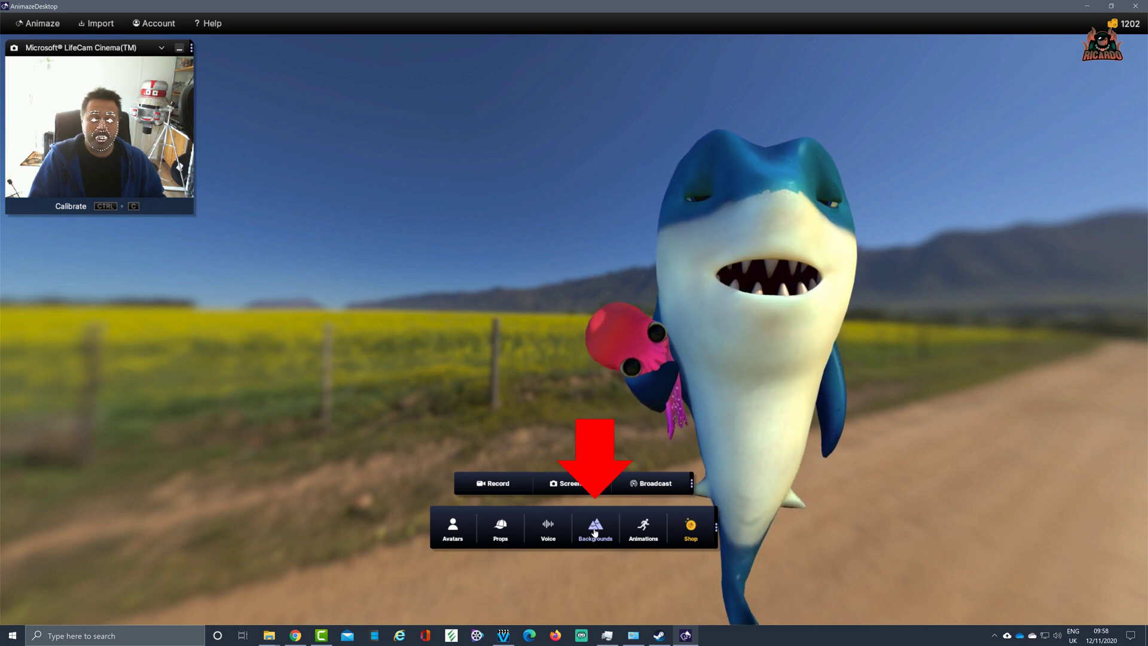
- Apply the Pool background behind the shark from the Backgrounds list
{"action": "left_click", "coordinate": [594, 533]}
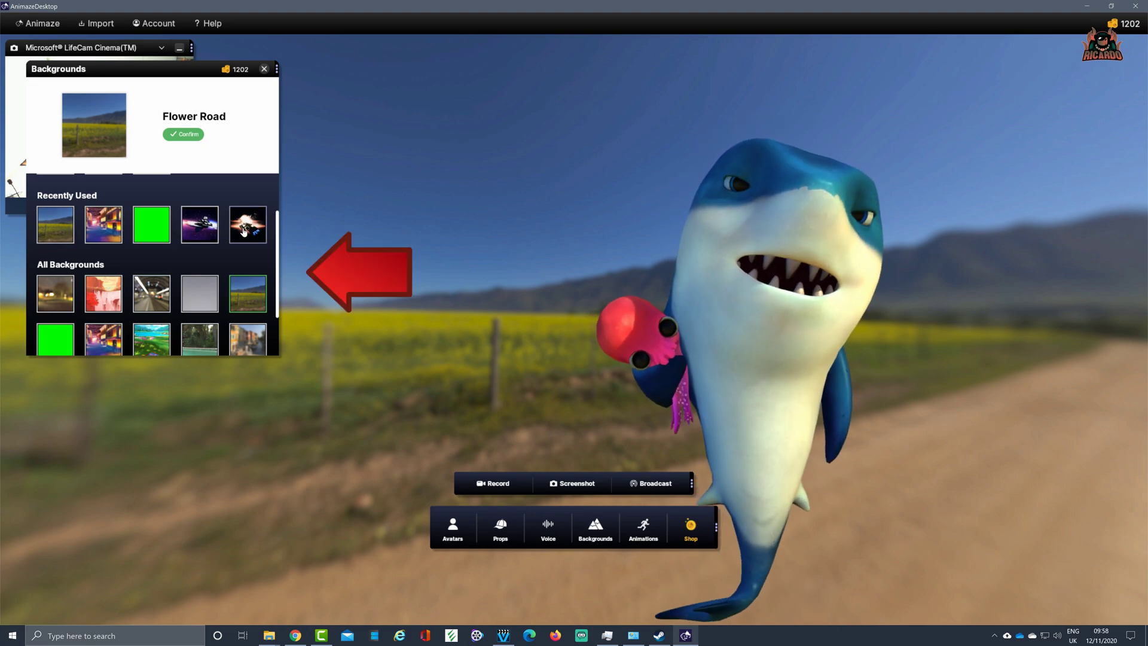
{"action": "scroll", "coordinate": [244, 228], "scroll_direction": "down", "scroll_amount": 2}
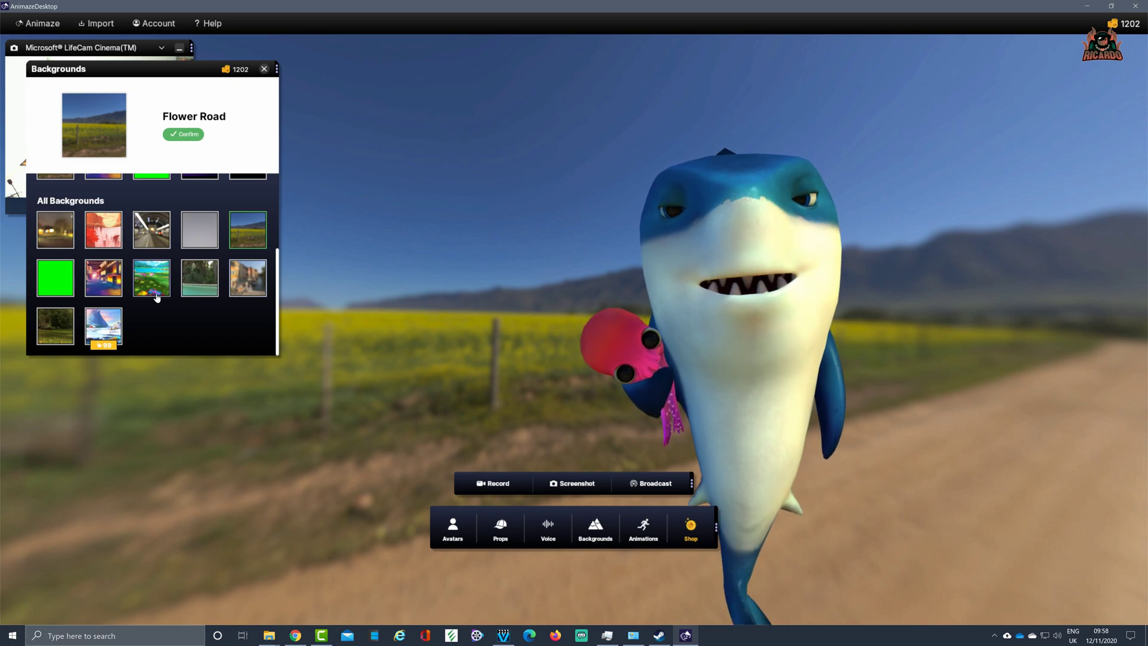
{"action": "left_click", "coordinate": [199, 278]}
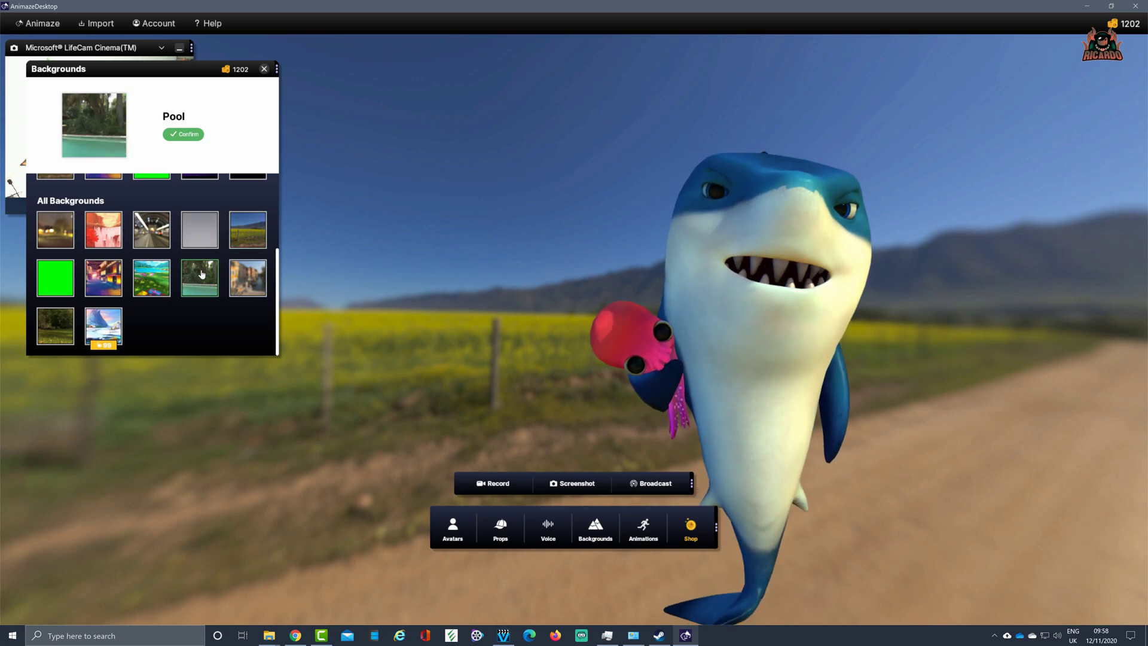
{"action": "left_click", "coordinate": [174, 135]}
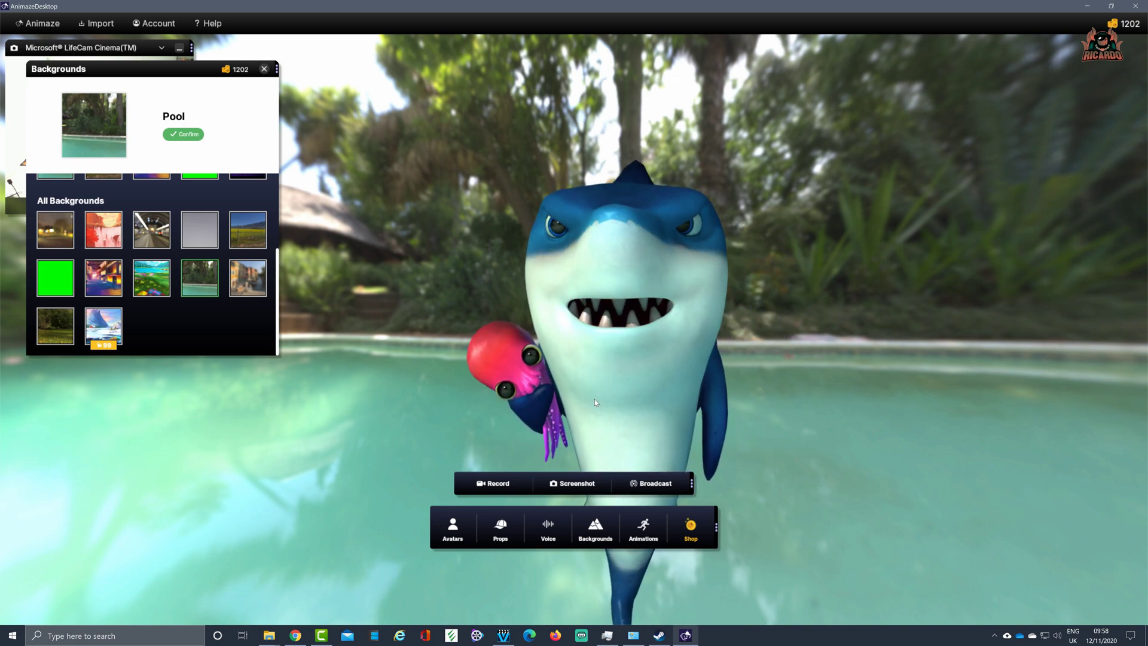
{"action": "scroll", "coordinate": [203, 297], "scroll_direction": "up", "scroll_amount": 3}
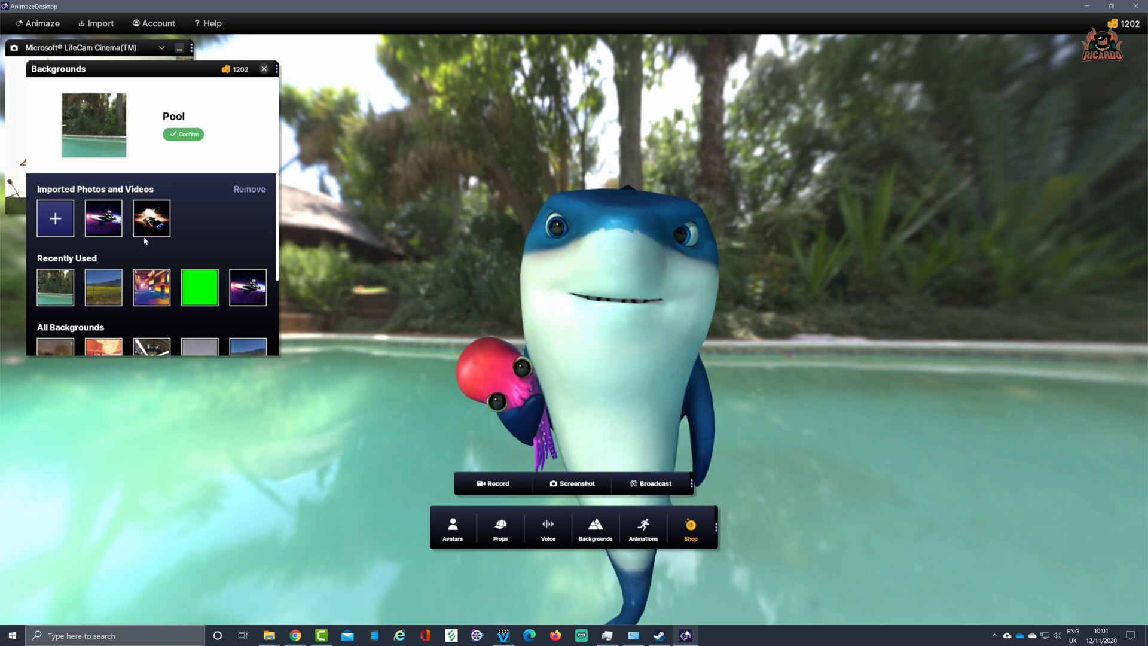
- Import the underwater sea photo from Pictures > Animaze, then shift the shark right and enlarge it
{"action": "left_click", "coordinate": [55, 217]}
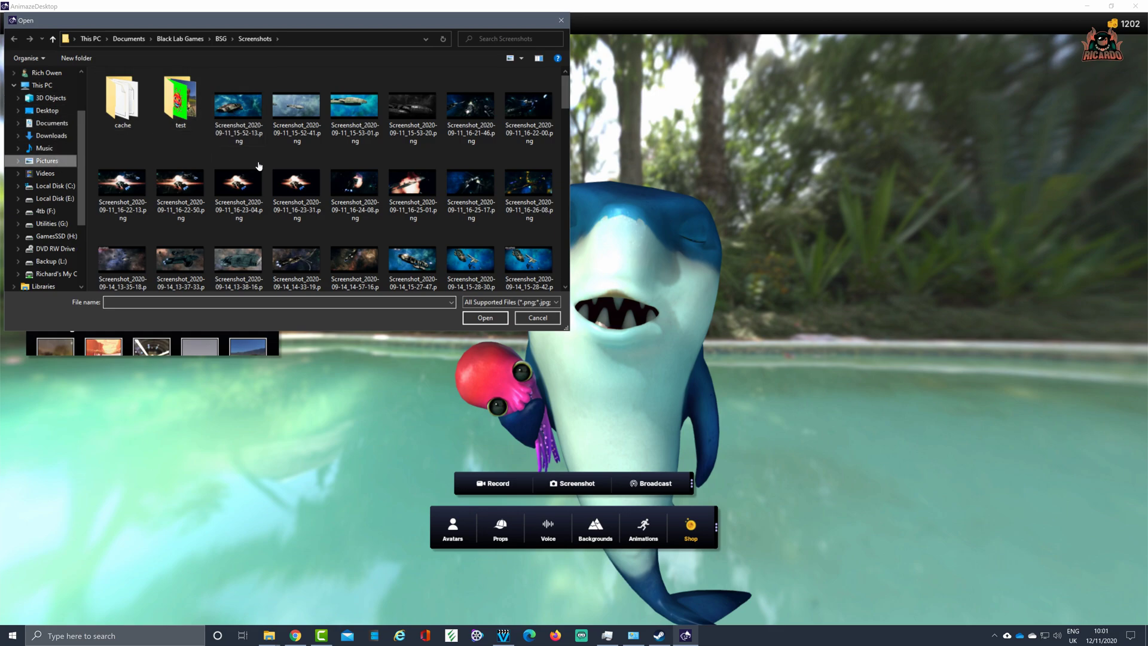
{"action": "double_click", "coordinate": [116, 116]}
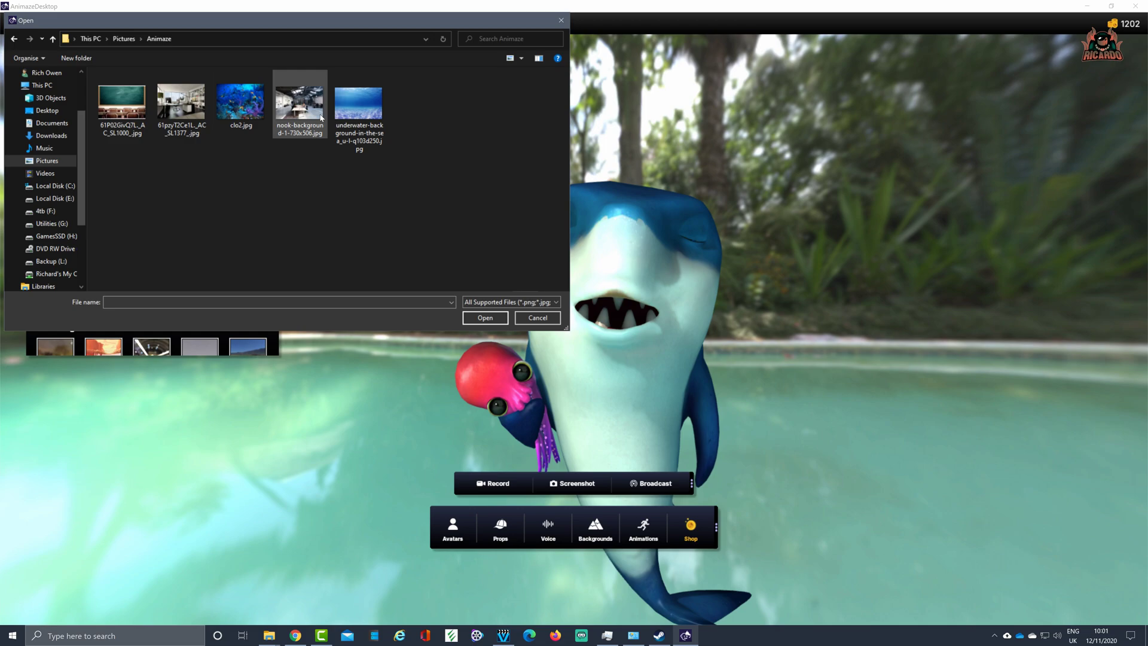
{"action": "left_click", "coordinate": [484, 319]}
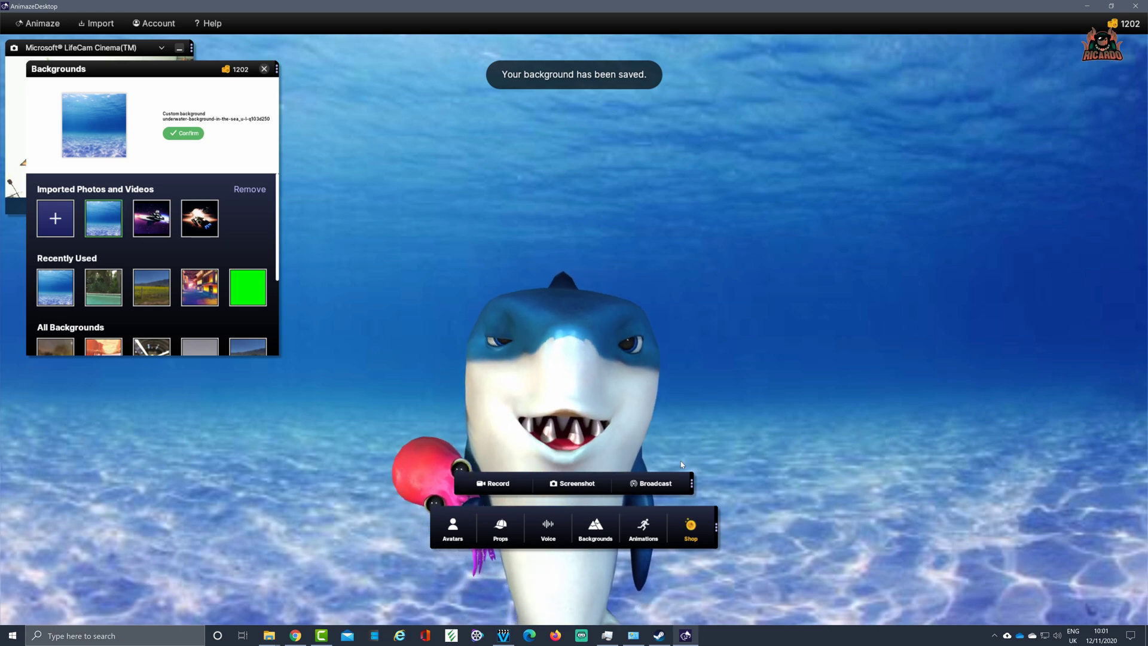
{"action": "left_click_drag", "start_coordinate": [682, 464], "coordinate": [920, 418]}
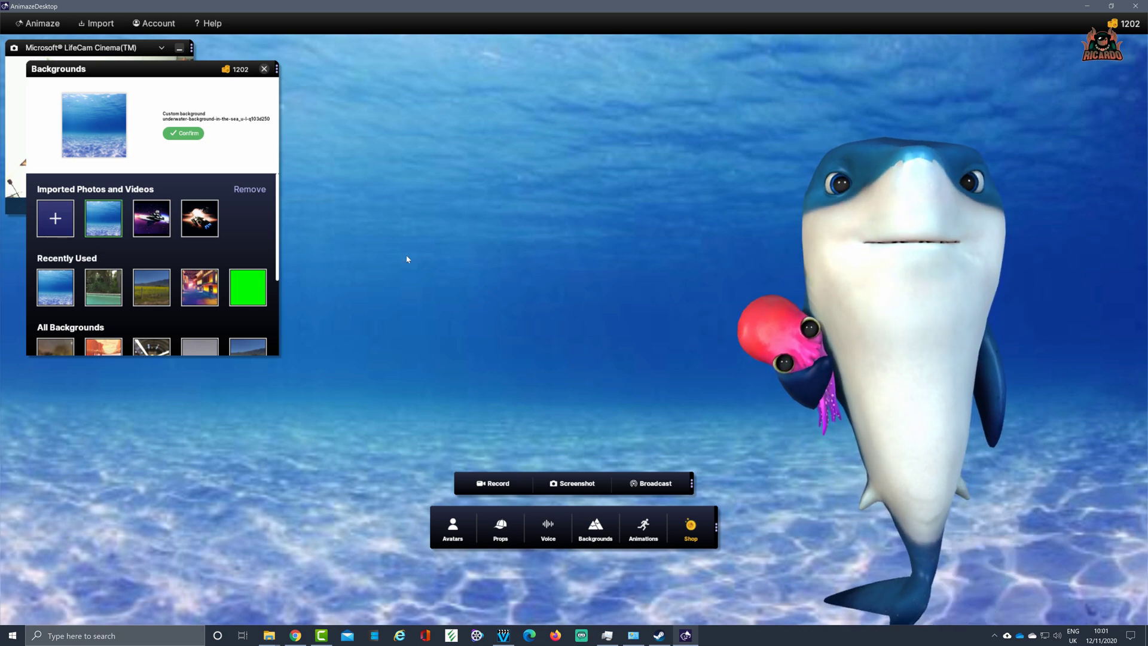
- Import the office photo from Pictures > Animaze as the backdrop, then show the props
{"action": "left_click", "coordinate": [56, 217]}
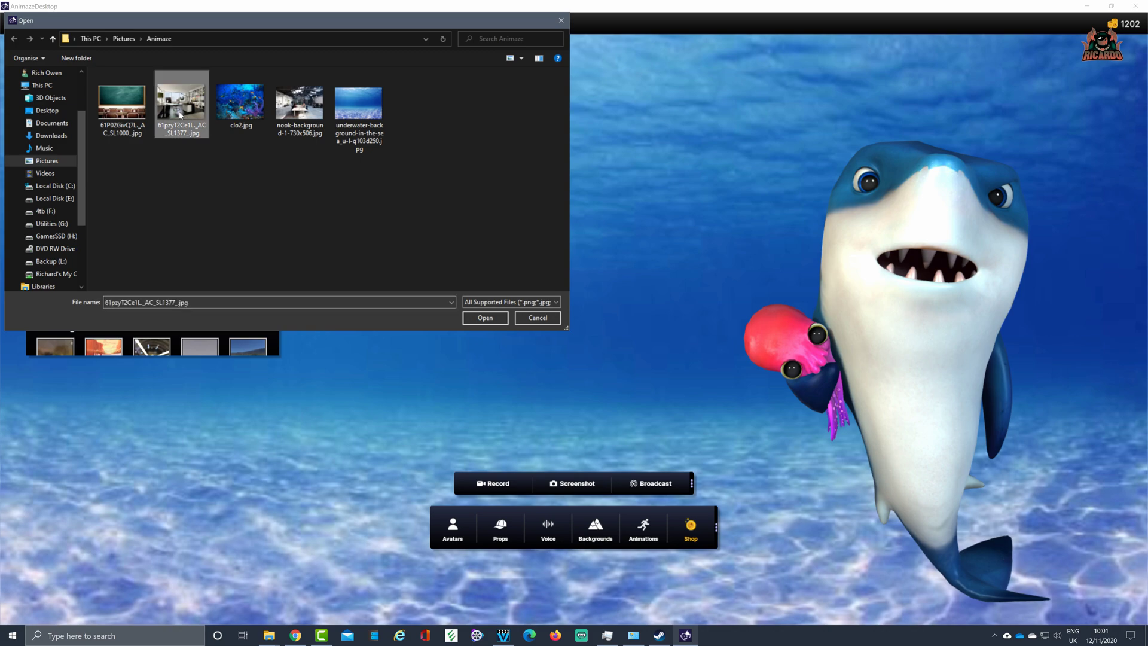
{"action": "left_click", "coordinate": [487, 320]}
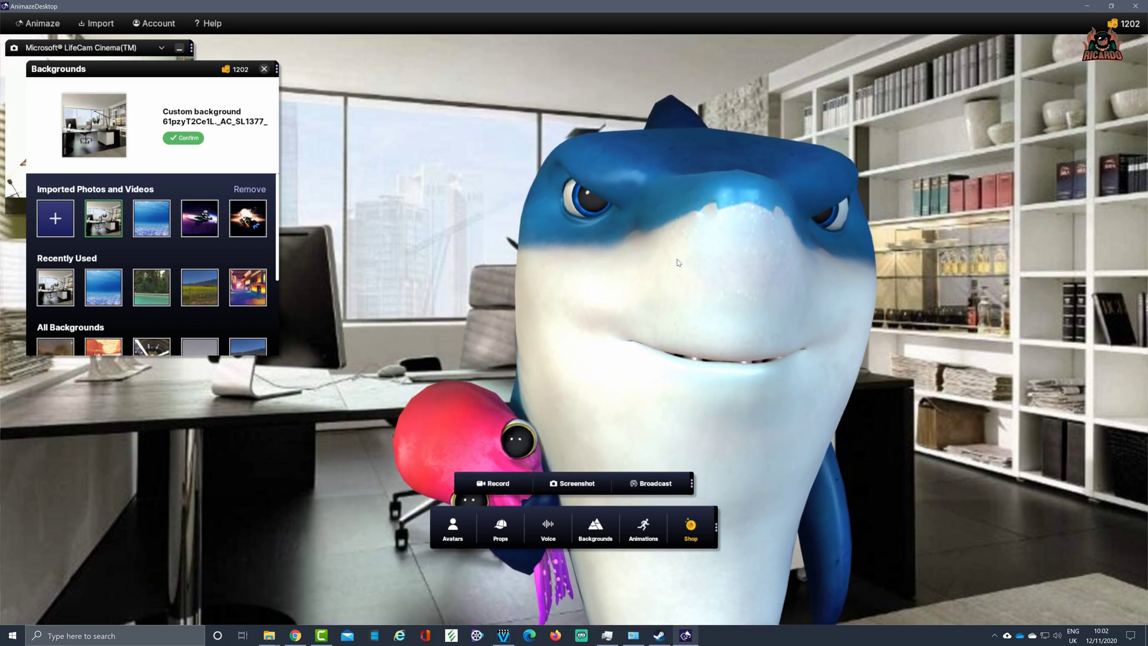
{"action": "left_click", "coordinate": [501, 527]}
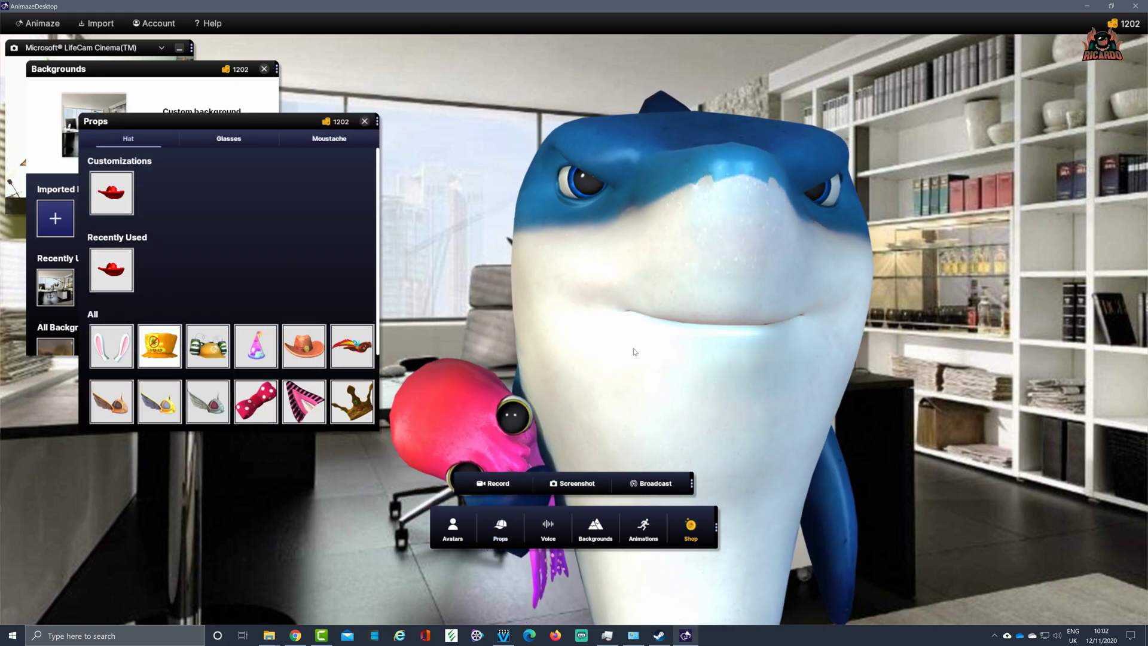
{"action": "scroll", "coordinate": [197, 369], "scroll_direction": "down", "scroll_amount": 2}
- Add the headphones prop to the shark and enlarge it with the Size slider
{"action": "left_click", "coordinate": [212, 357]}
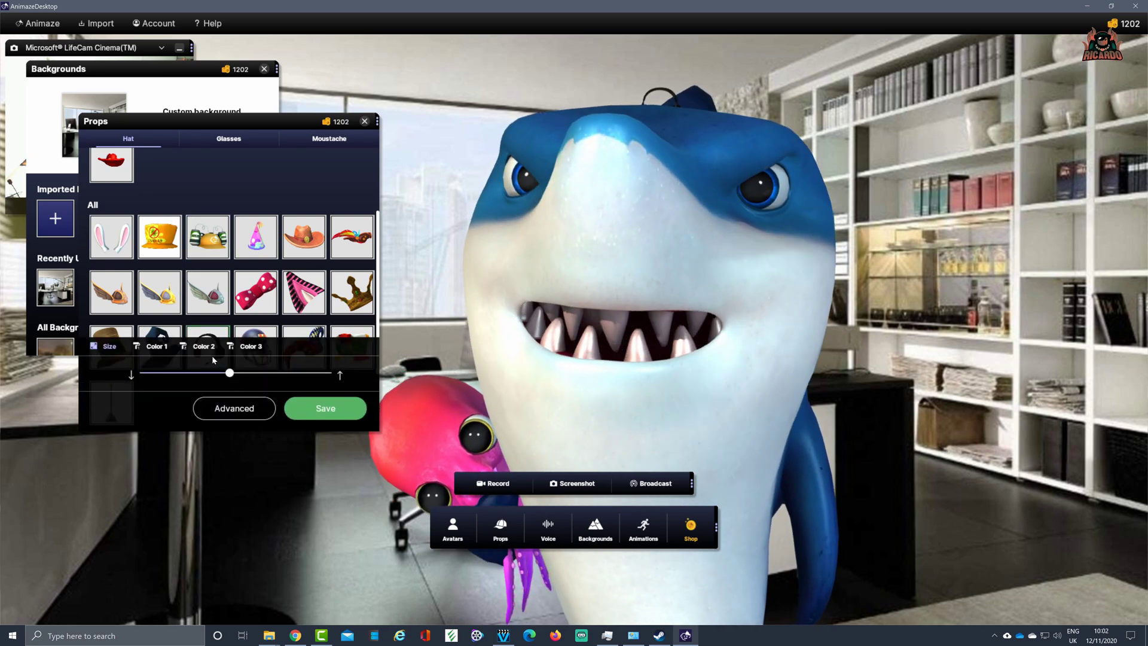
{"action": "left_click_drag", "start_coordinate": [230, 372], "coordinate": [293, 382]}
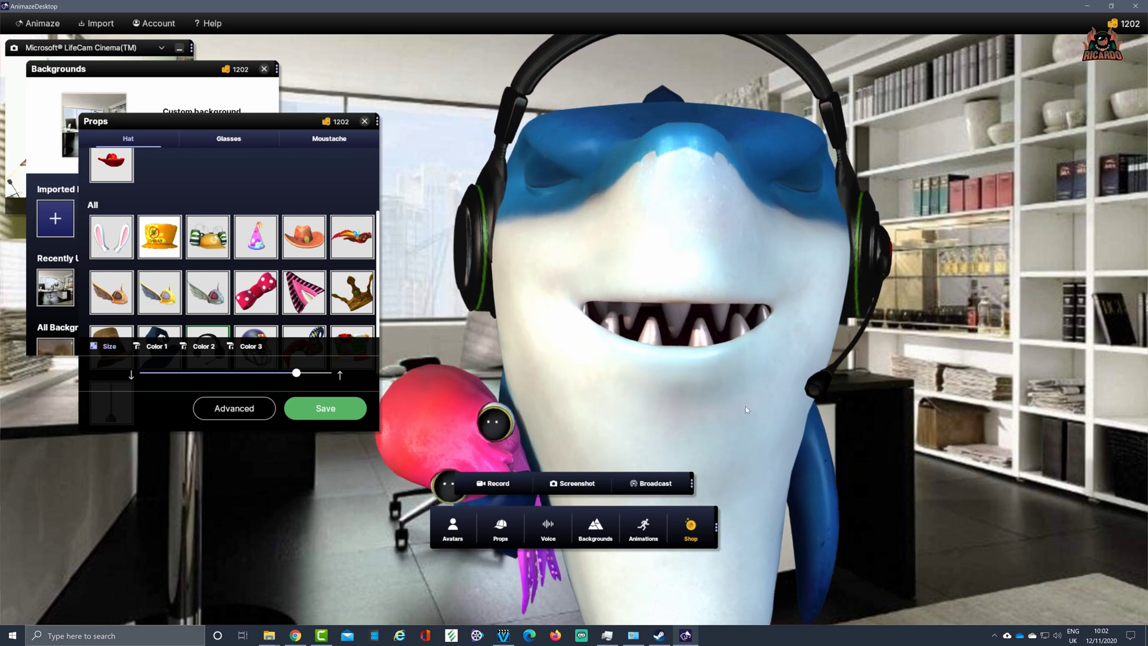